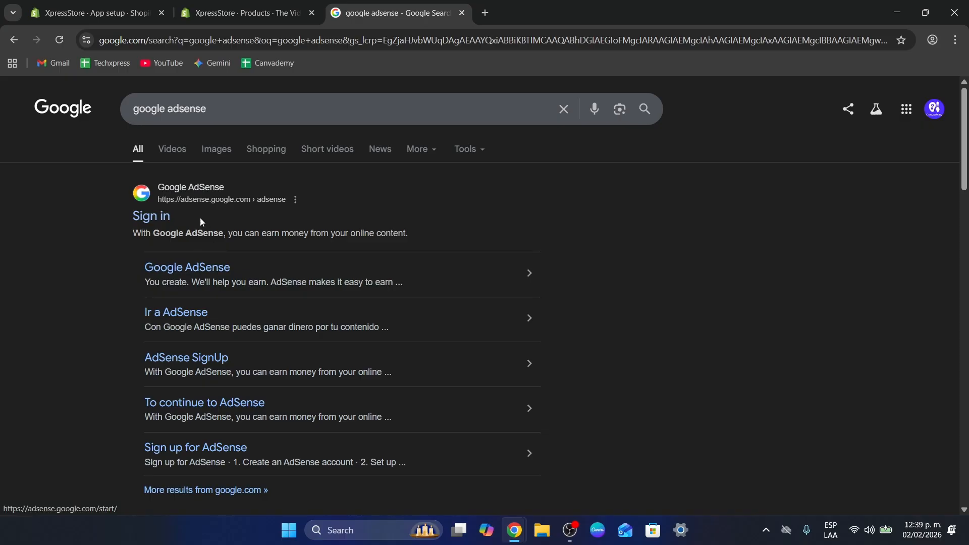
Step: Open Google AdSense and start signing up for a new AdSense account with the Canvademy Inc. Google account
left_click(162, 216)
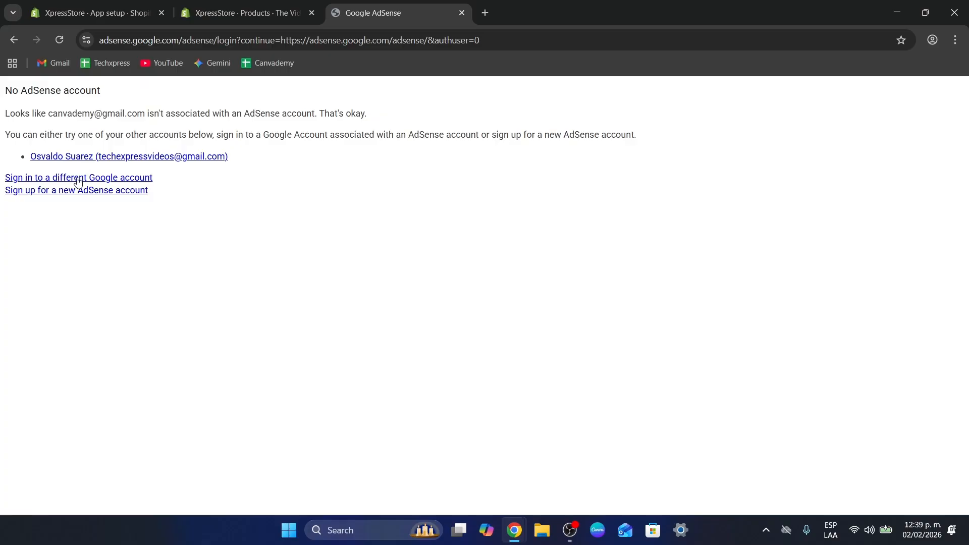
left_click(58, 194)
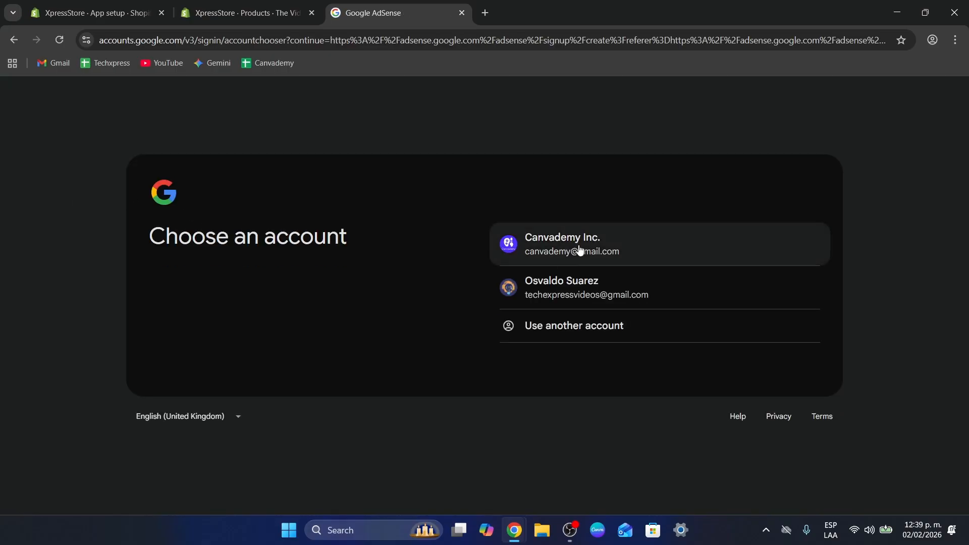
left_click(575, 247)
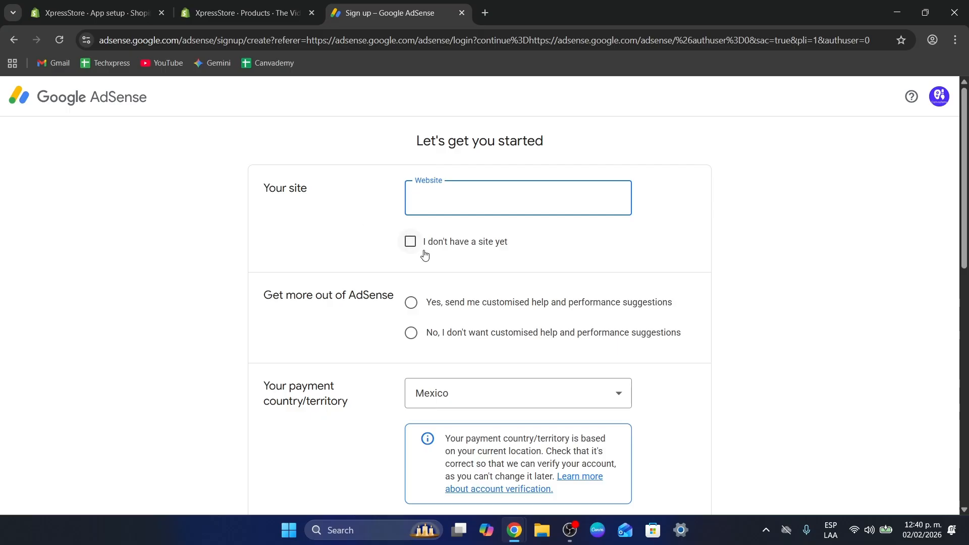
Step: Examine the AdSense sign-up form from the site and help options down to the terms and conditions
scroll(426, 254, "down", 1)
left_click_drag(296, 232, 400, 236)
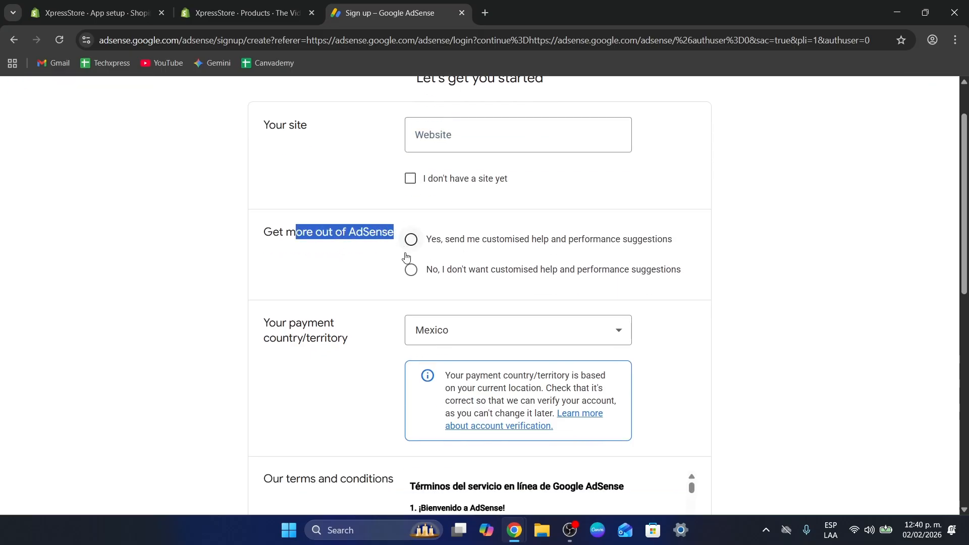
scroll(342, 256, "down", 1)
scroll(372, 265, "down", 3)
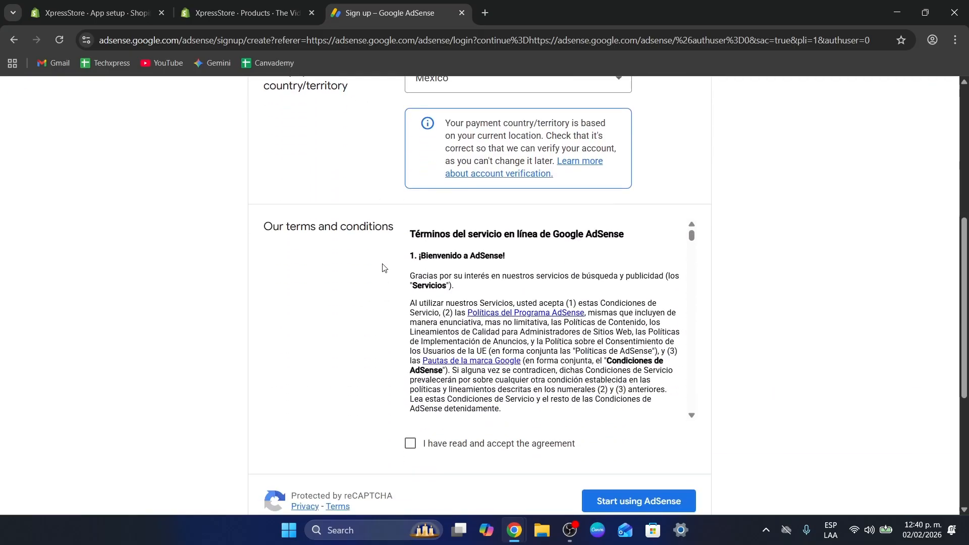
scroll(432, 238, "down", 3)
scroll(432, 238, "down", 2)
scroll(348, 298, "down", 3)
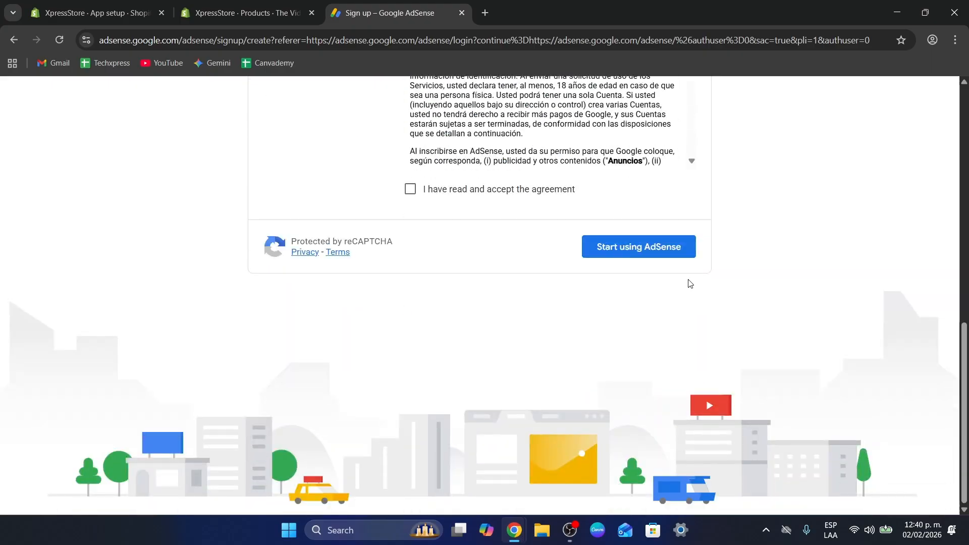
scroll(660, 255, "up", 6)
scroll(660, 255, "up", 3)
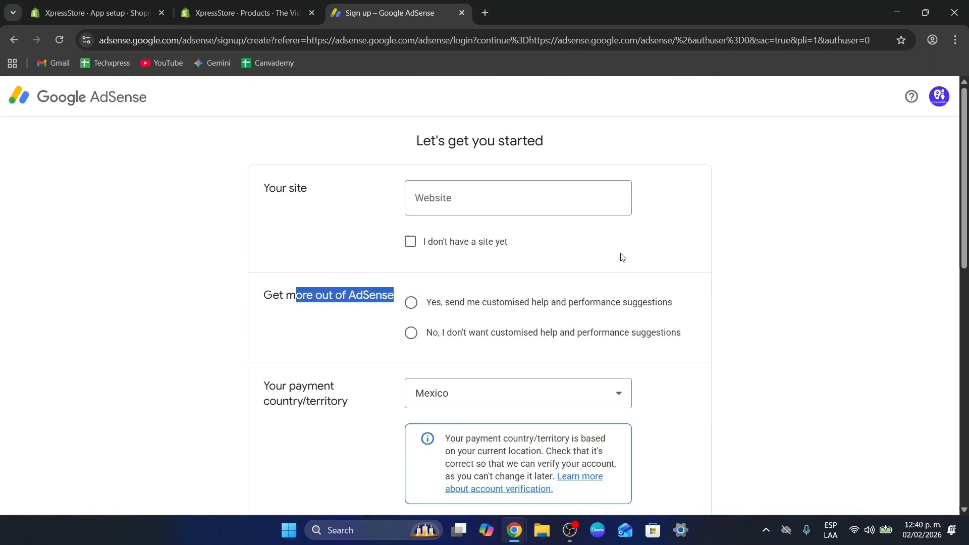
Step: Declare in the sign-up form that there is no site yet and decline customised help and performance suggestions
left_click(486, 247)
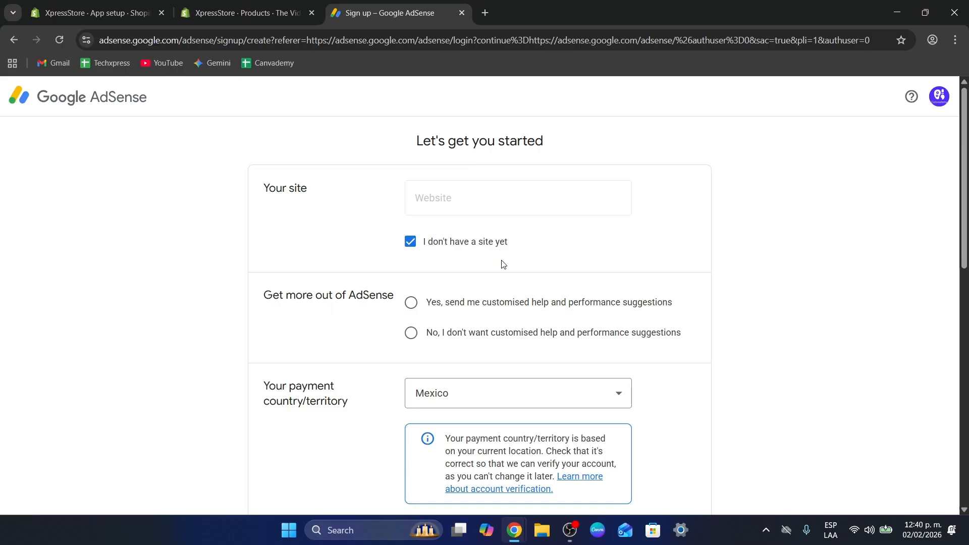
left_click(464, 333)
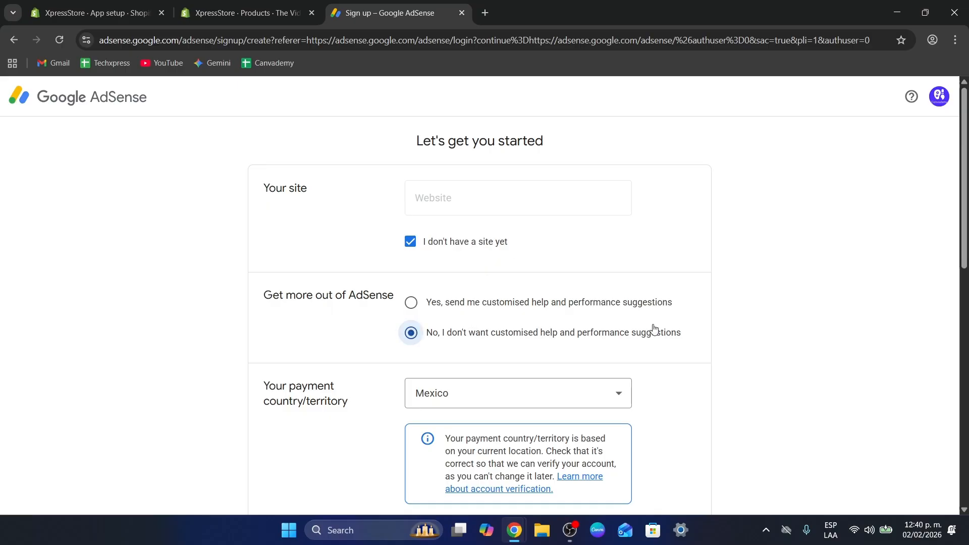
scroll(683, 305, "down", 2)
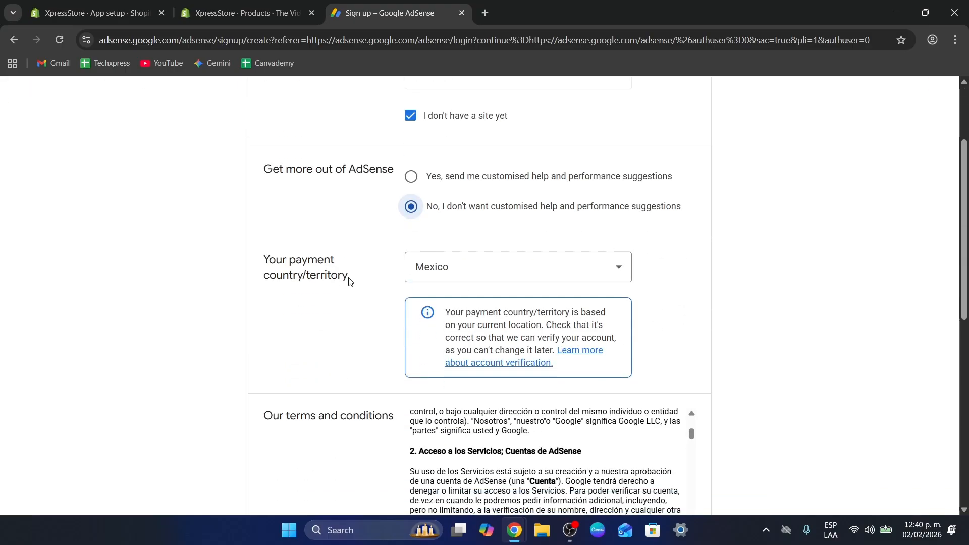
left_click_drag(350, 279, 261, 258)
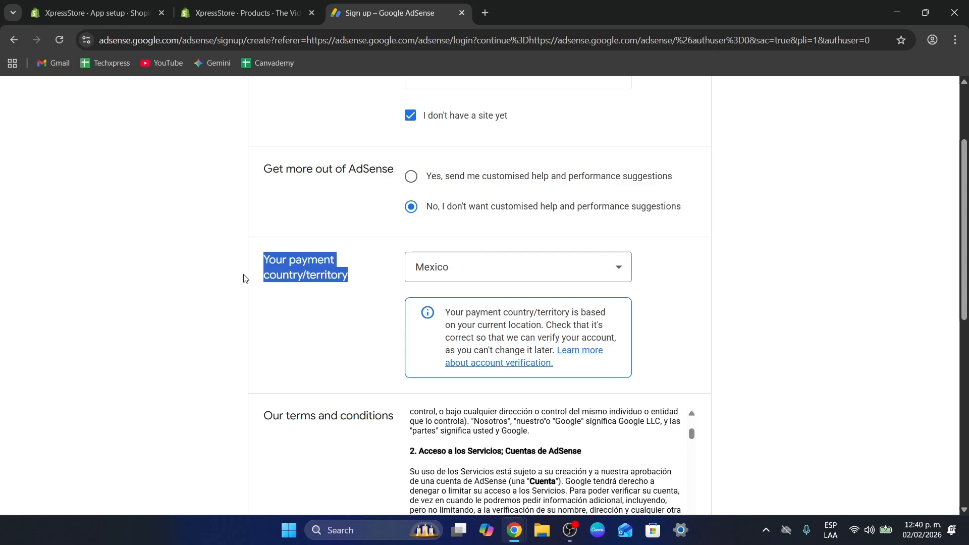
Step: Accept the AdSense terms and conditions agreement and submit the sign-up to start using AdSense
scroll(243, 278, "down", 3)
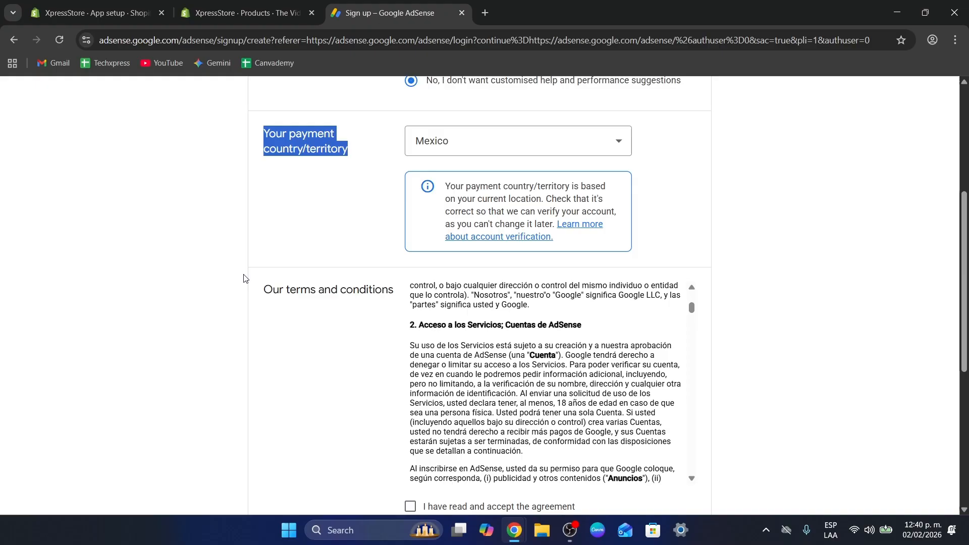
scroll(275, 352, "down", 3)
scroll(551, 277, "down", 6)
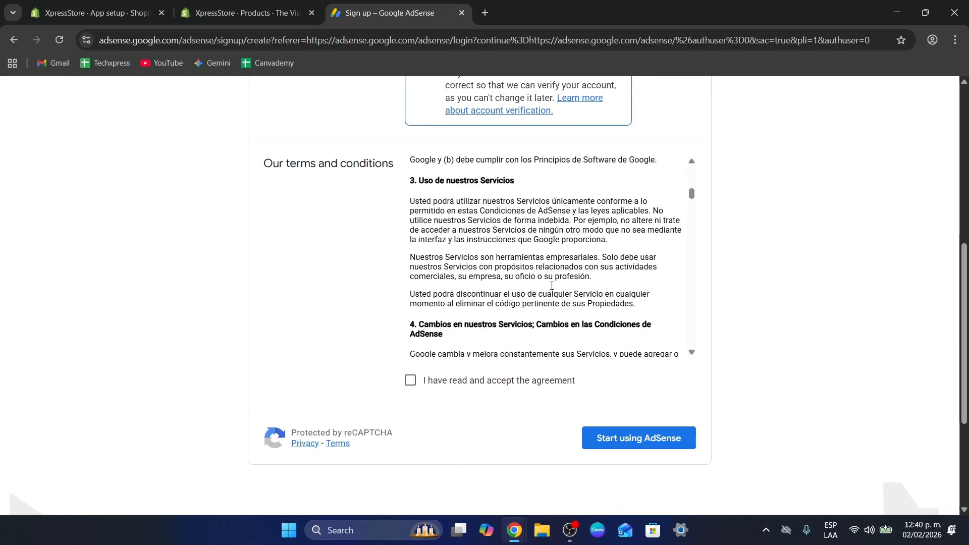
left_click(511, 387)
scroll(620, 323, "down", 15)
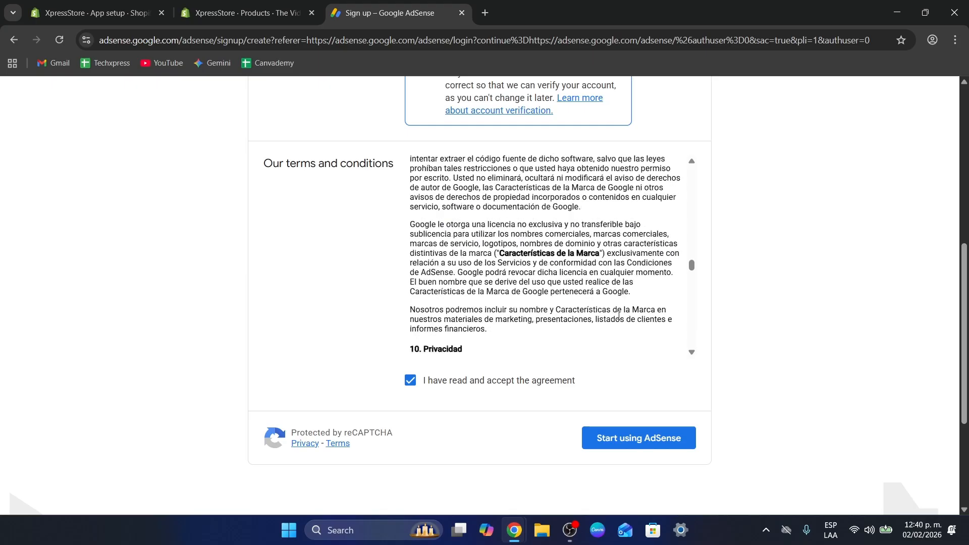
scroll(620, 323, "down", 5)
left_click(650, 437)
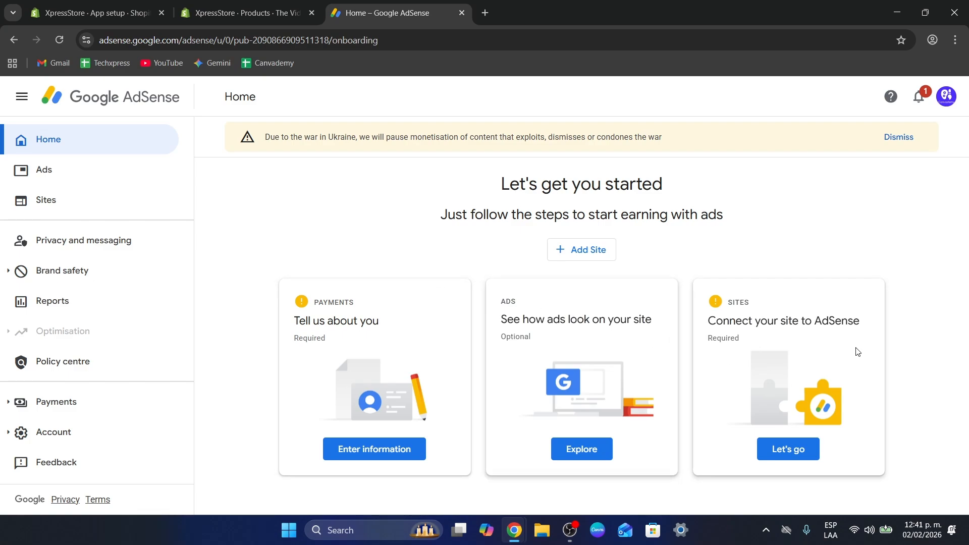
Step: Review the required payments customer information form and try submitting it with the address empty before returning to the onboarding page
left_click_drag(326, 302, 371, 304)
left_click(394, 334)
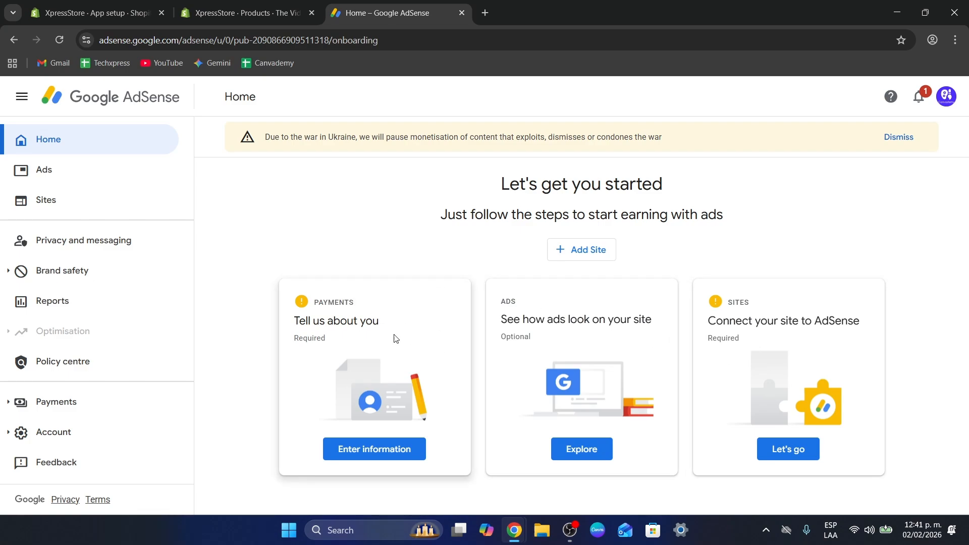
left_click(388, 447)
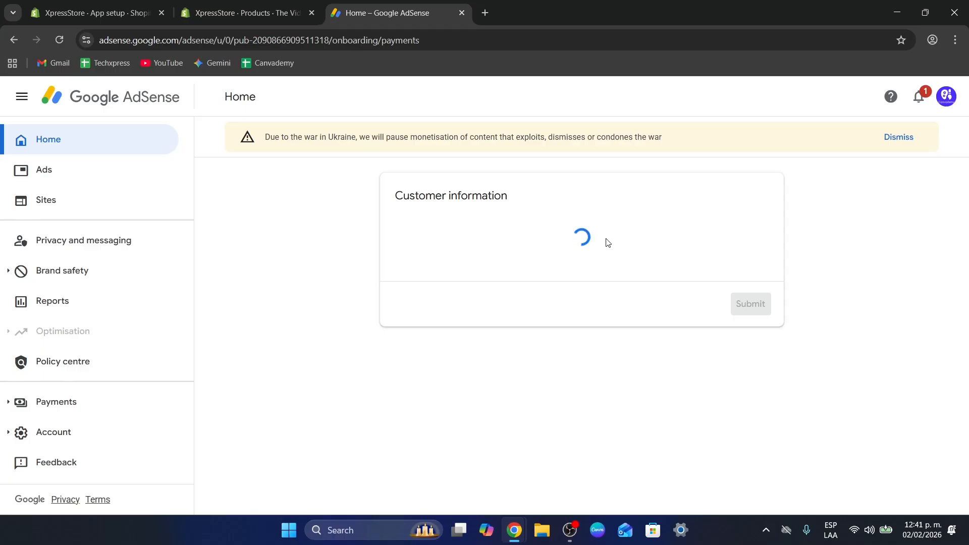
left_click_drag(425, 195, 550, 207)
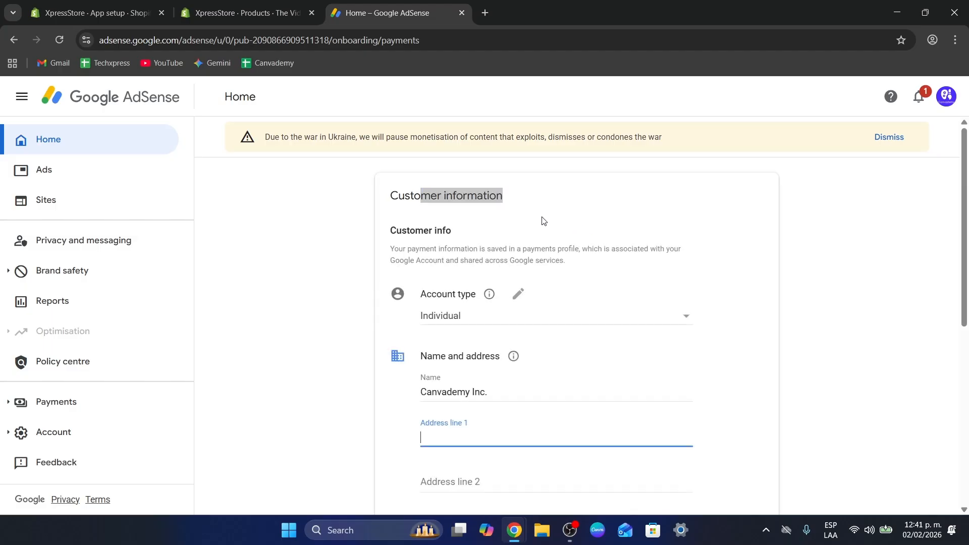
scroll(623, 361, "down", 3)
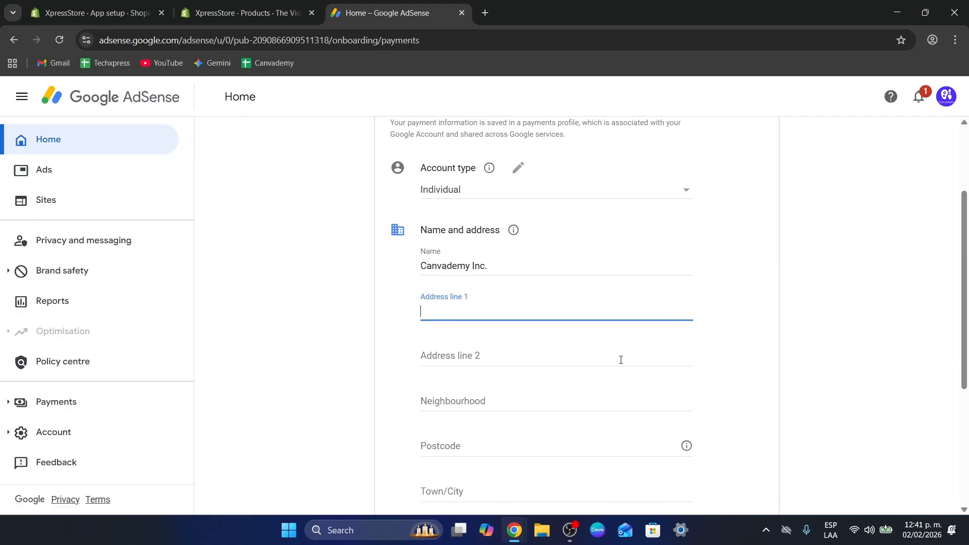
scroll(621, 360, "down", 4)
left_click(743, 476)
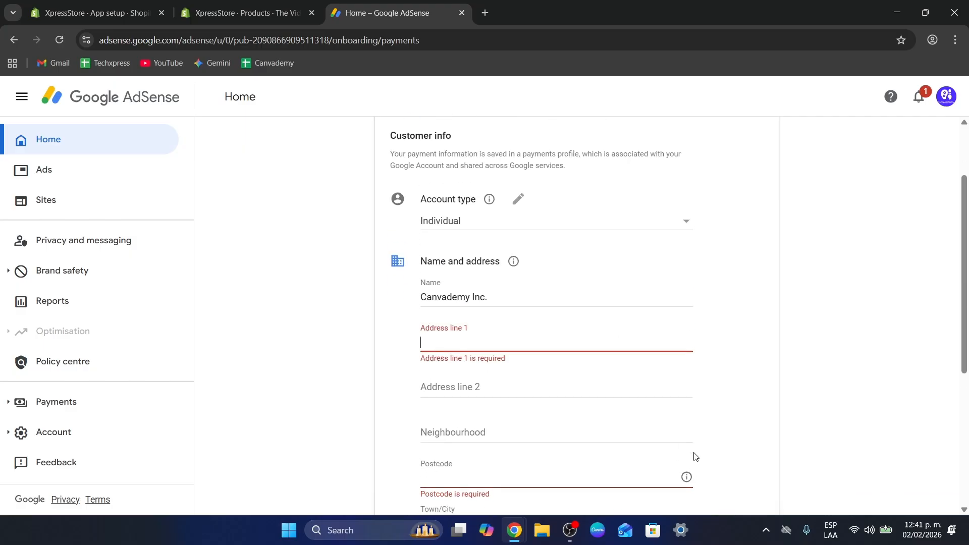
left_click(12, 40)
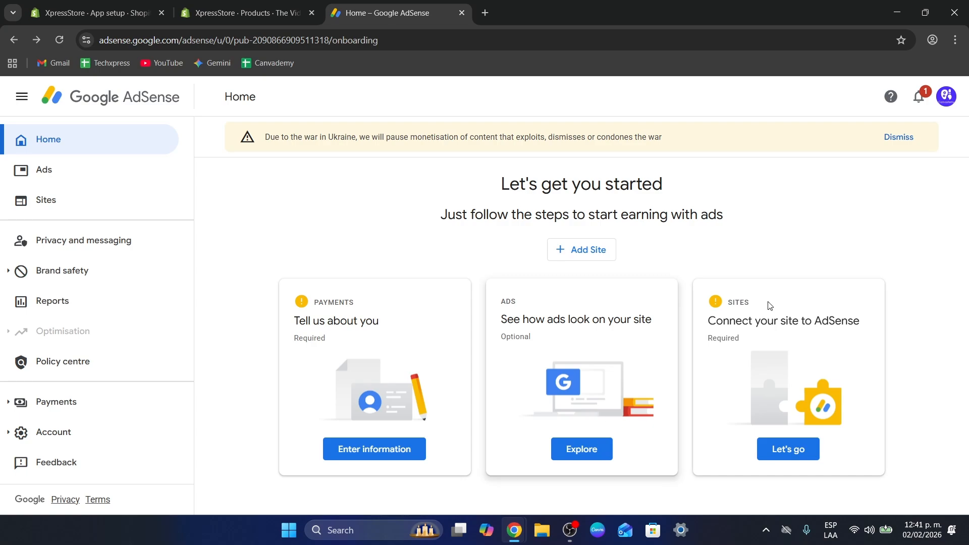
Step: Dismiss the Ukraine monetisation notice and start connecting a site to AdSense
left_click(902, 138)
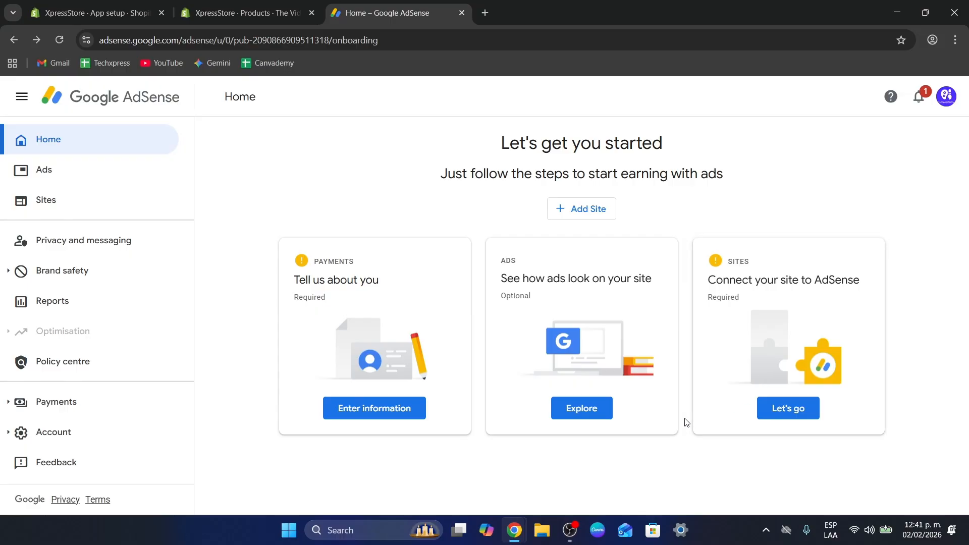
left_click(805, 410)
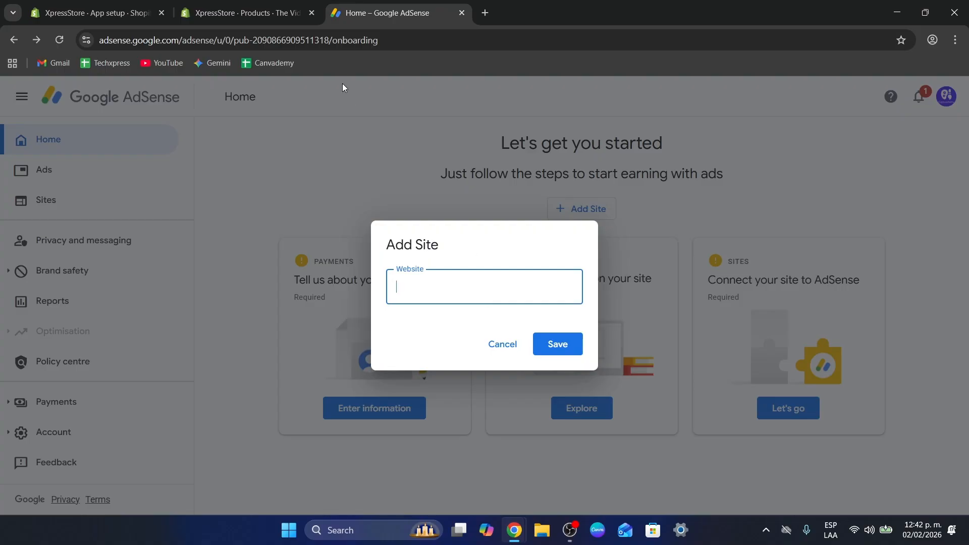
Step: Switch to the Shopify admin, view the online store and copy its address, xpressstore-7747.myshopify.com
left_click(247, 13)
left_click(96, 13)
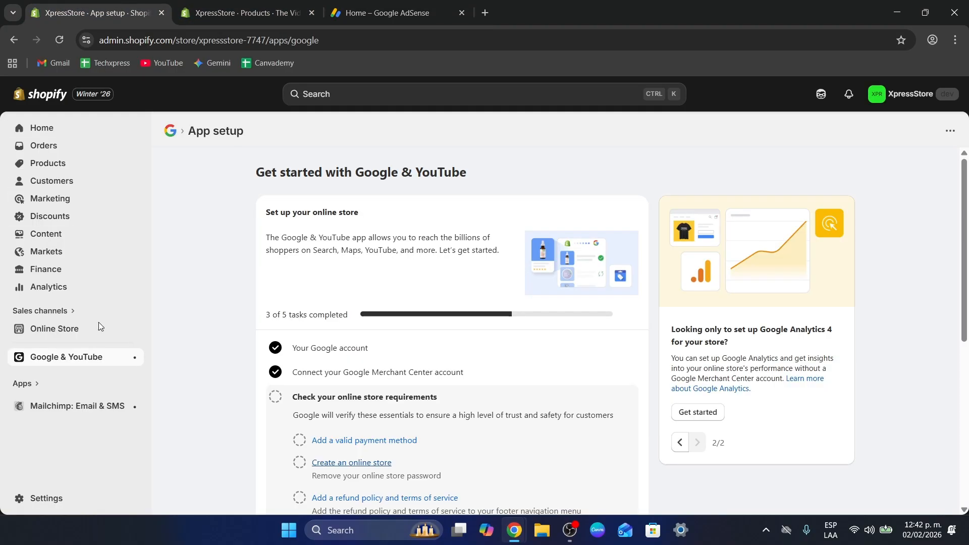
left_click(134, 329)
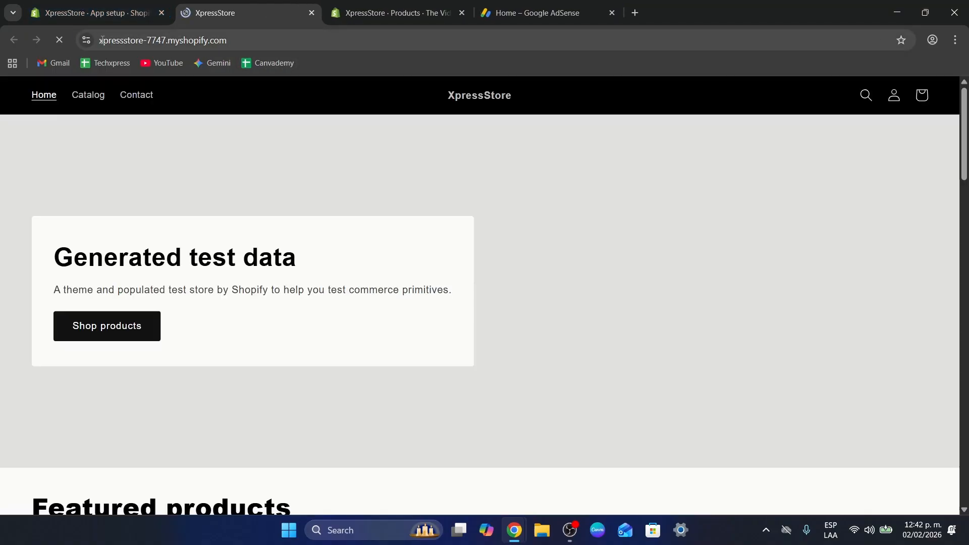
left_click(337, 40)
key("ctrl+c")
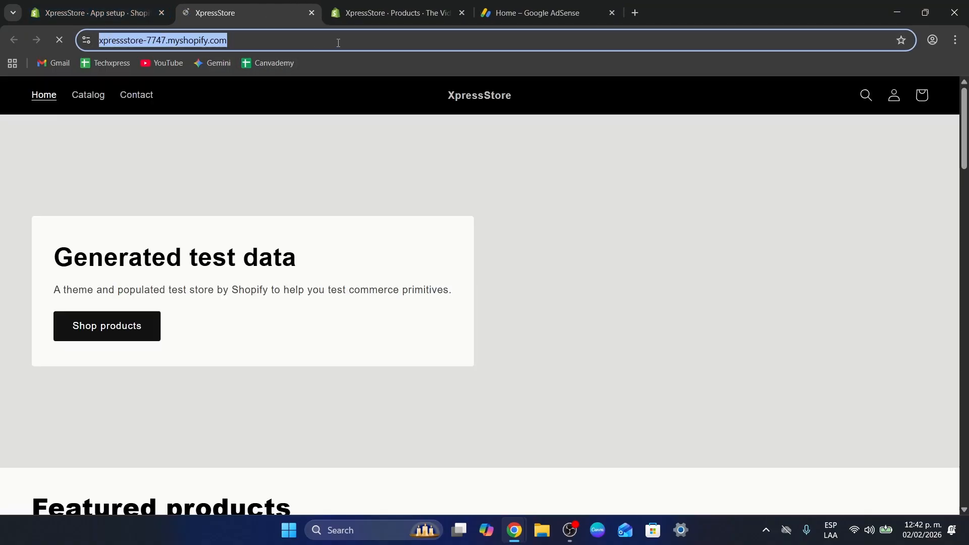
Step: Switch back to AdSense and save xpressstore-7747.myshopify.com as the website in the Add Site dialog
left_click(537, 12)
key("ctrl+v")
left_click(563, 342)
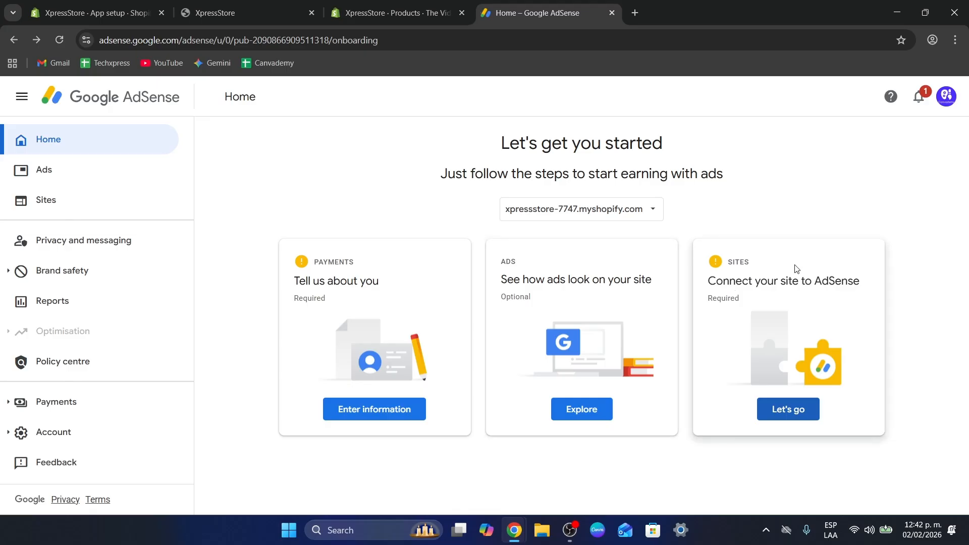
Step: Open the ownership verification page for xpressstore-7747.myshopify.com and select the whole AdSense code snippet
left_click(650, 216)
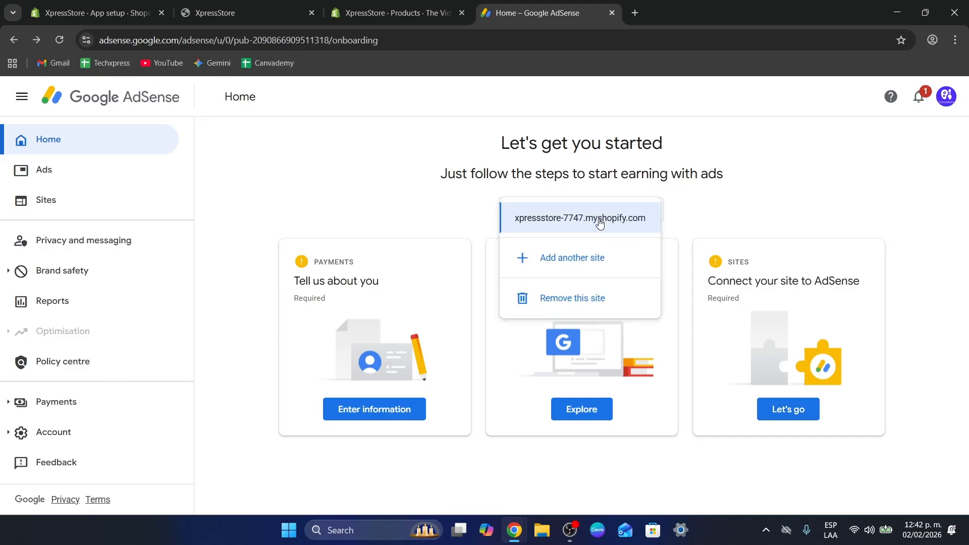
left_click(751, 195)
left_click(795, 406)
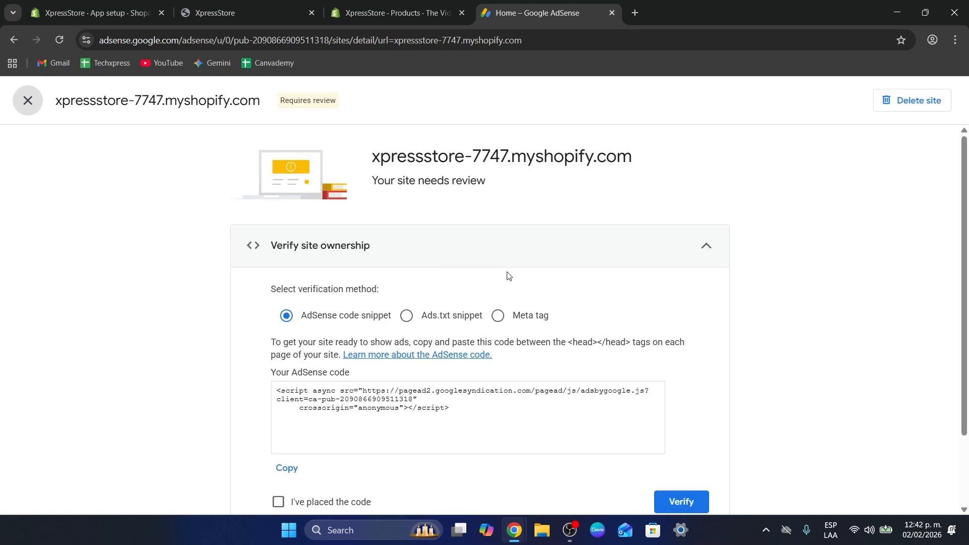
scroll(536, 272, "down", 1)
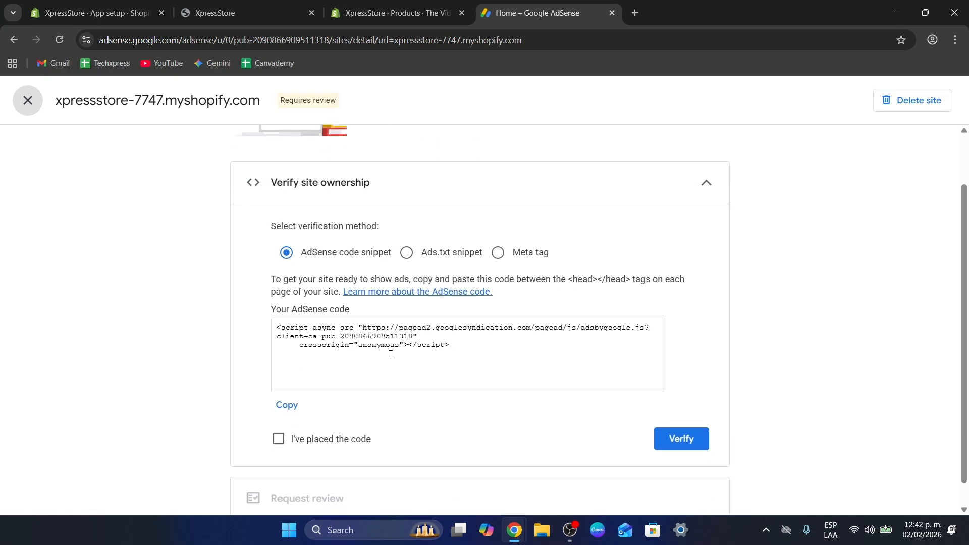
left_click(455, 355)
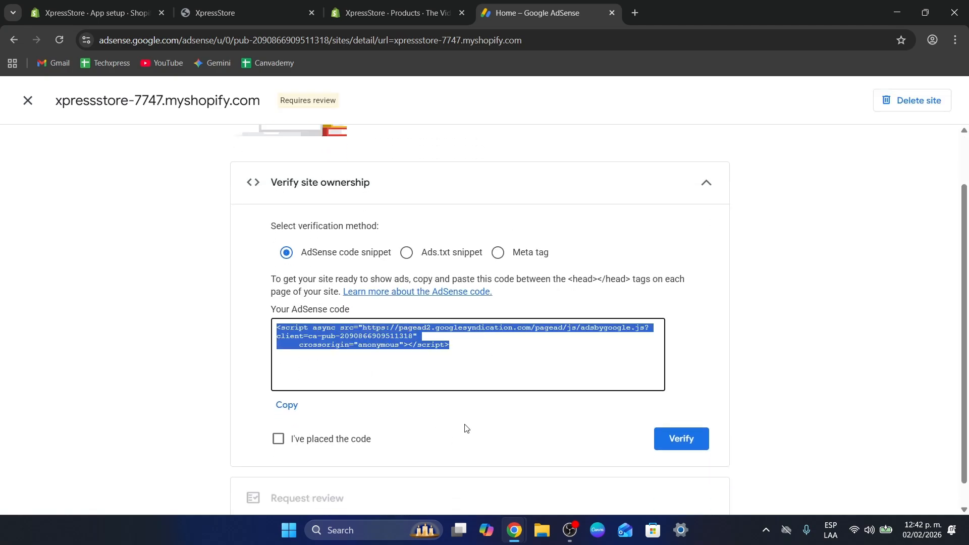
Step: Declare that the AdSense code has been placed and try to verify the site's ownership
left_click(366, 449)
left_click(366, 449)
left_click(655, 447)
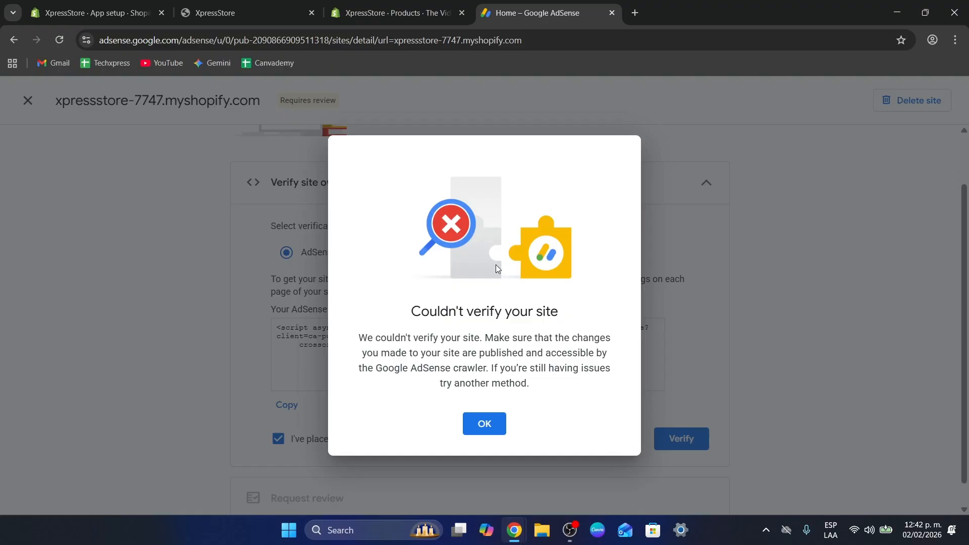
Step: Switch to the Shopify admin, check the installed apps and review the Google & YouTube app's store setup requirements
left_click(96, 13)
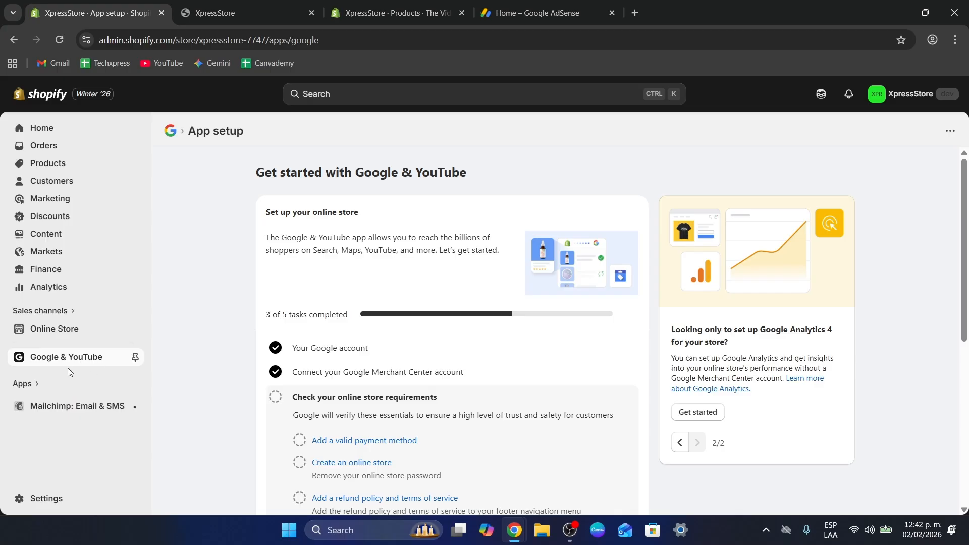
left_click(45, 384)
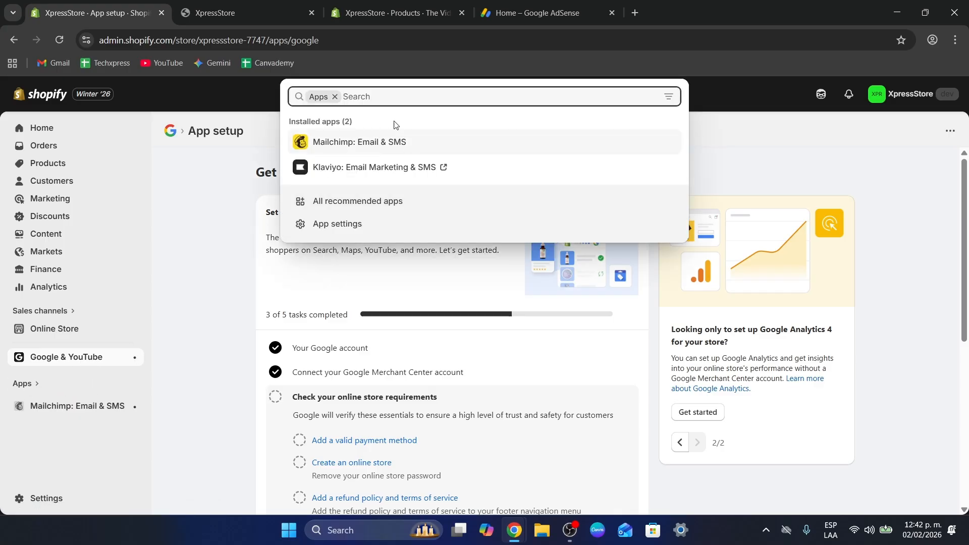
left_click(218, 241)
scroll(391, 293, "down", 1)
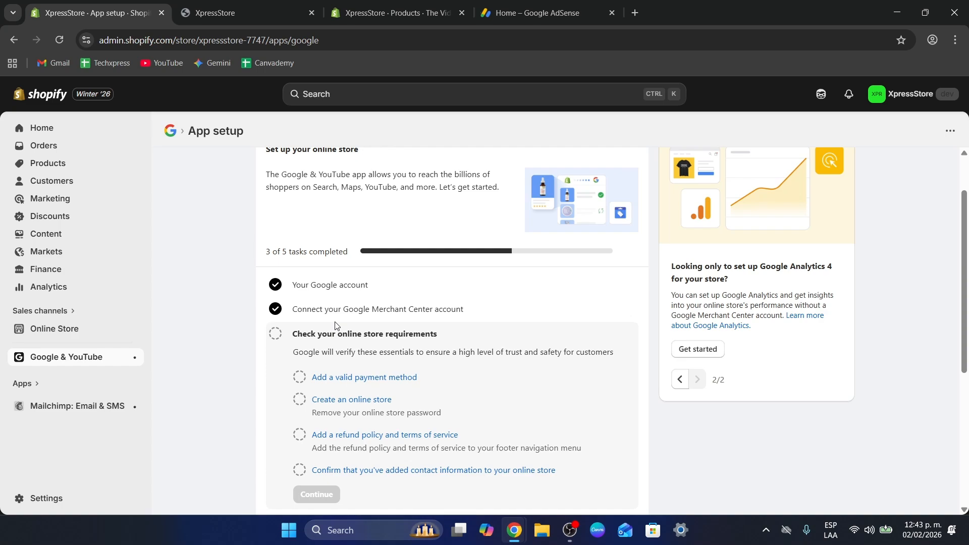
scroll(336, 324, "down", 5)
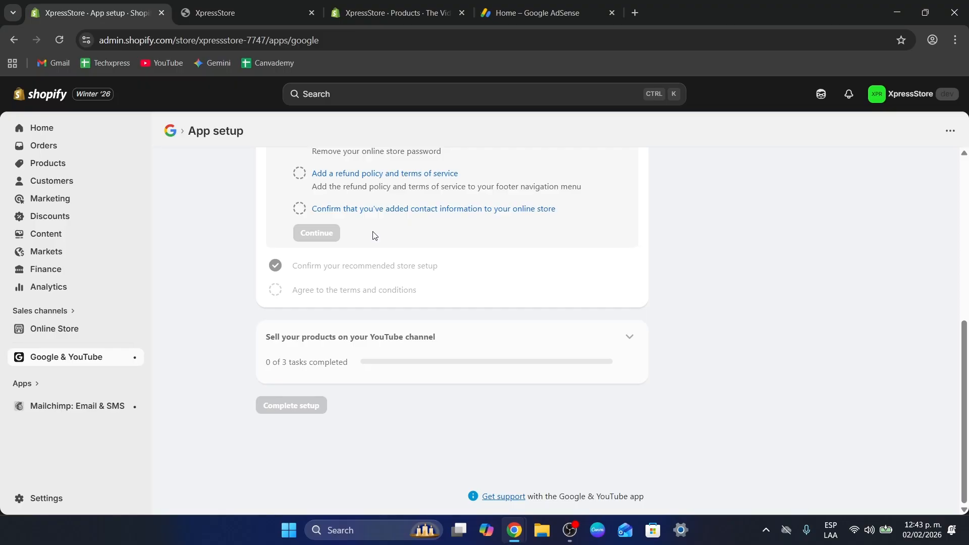
Step: Switch back to AdSense, leave the ownership verification page for xpressstore-7747.myshopify.com and check the account notifications
left_click(534, 12)
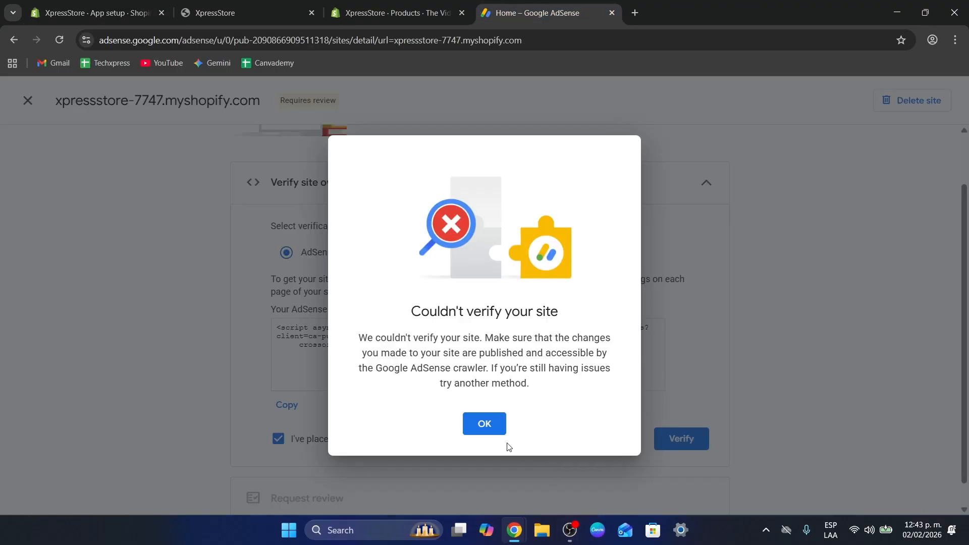
left_click(500, 432)
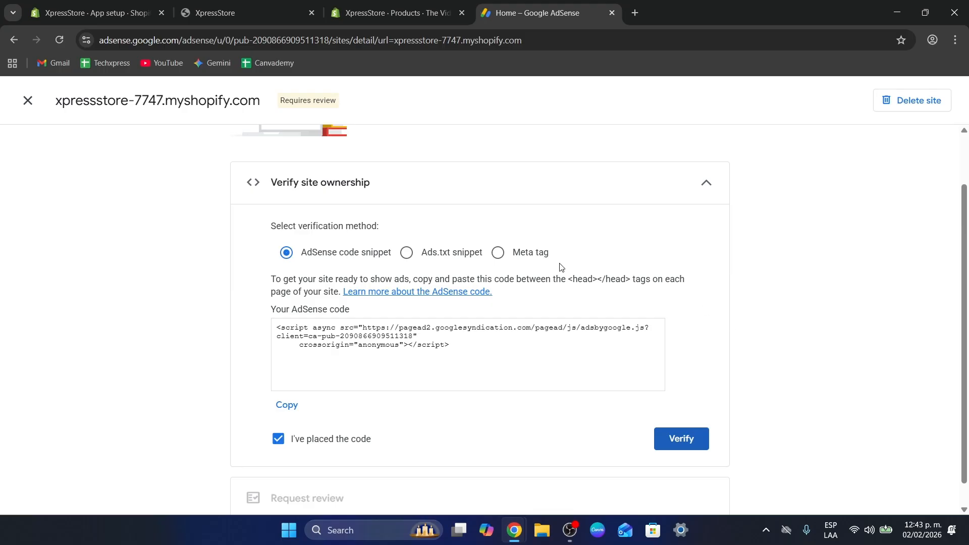
left_click(24, 102)
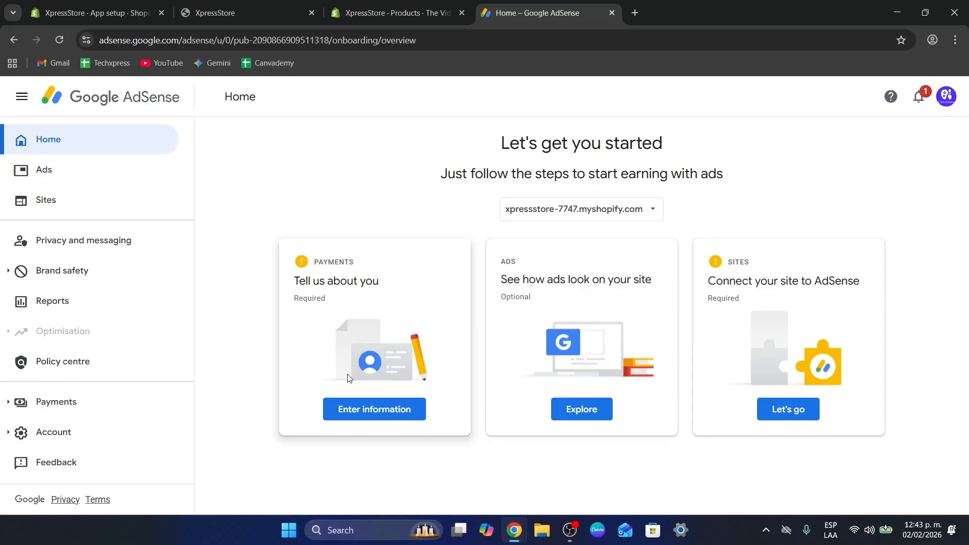
left_click(923, 93)
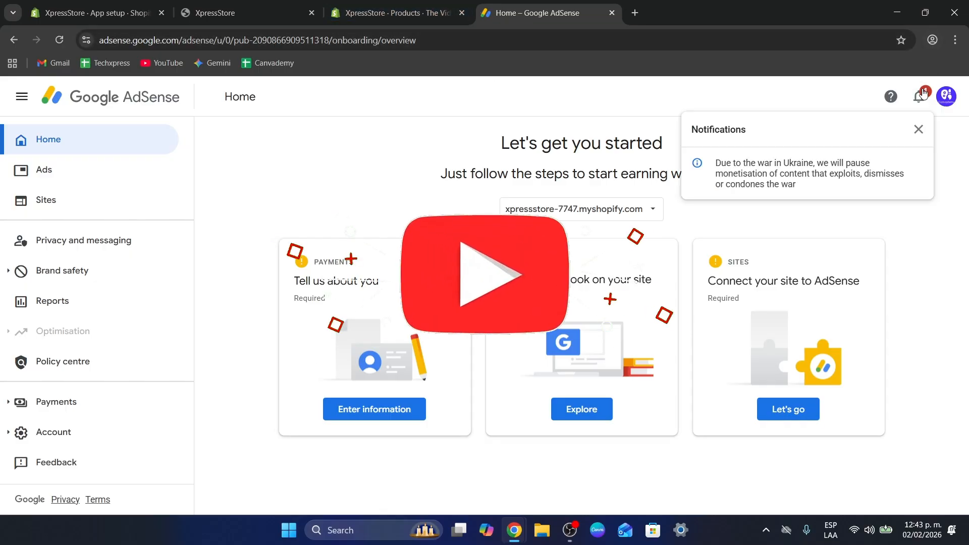
left_click(916, 135)
Step: Open the Ads overview for the sites and page through the Auto ads introduction before dismissing it
left_click(72, 184)
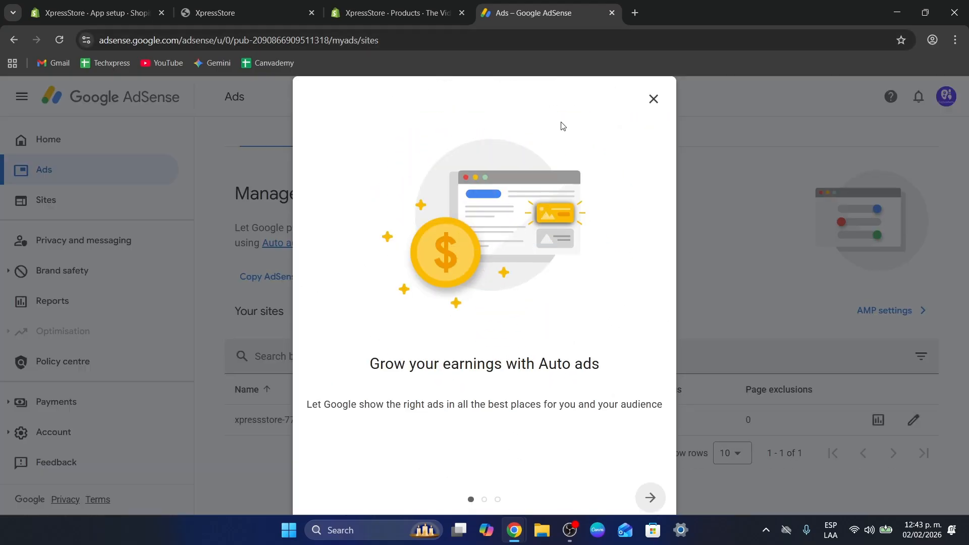
left_click(649, 497)
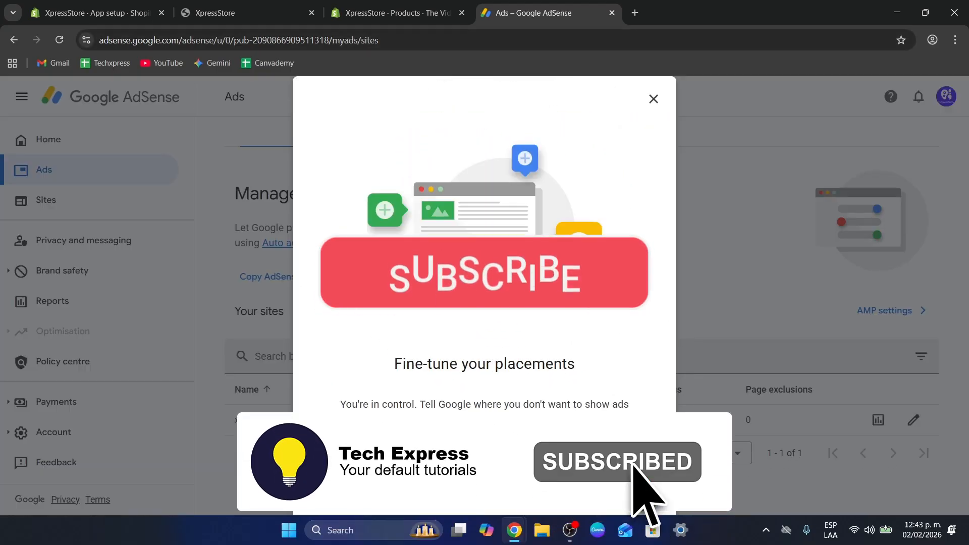
left_click(650, 498)
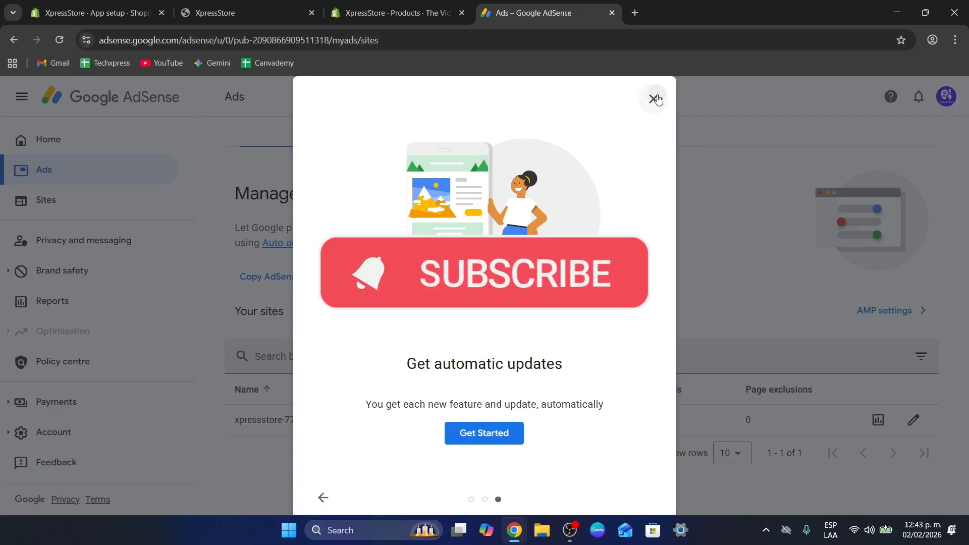
left_click(652, 98)
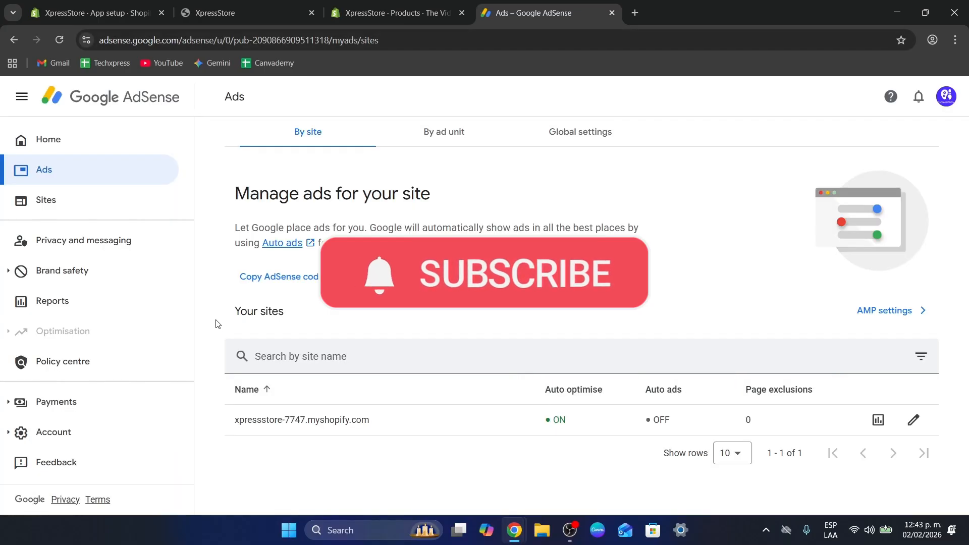